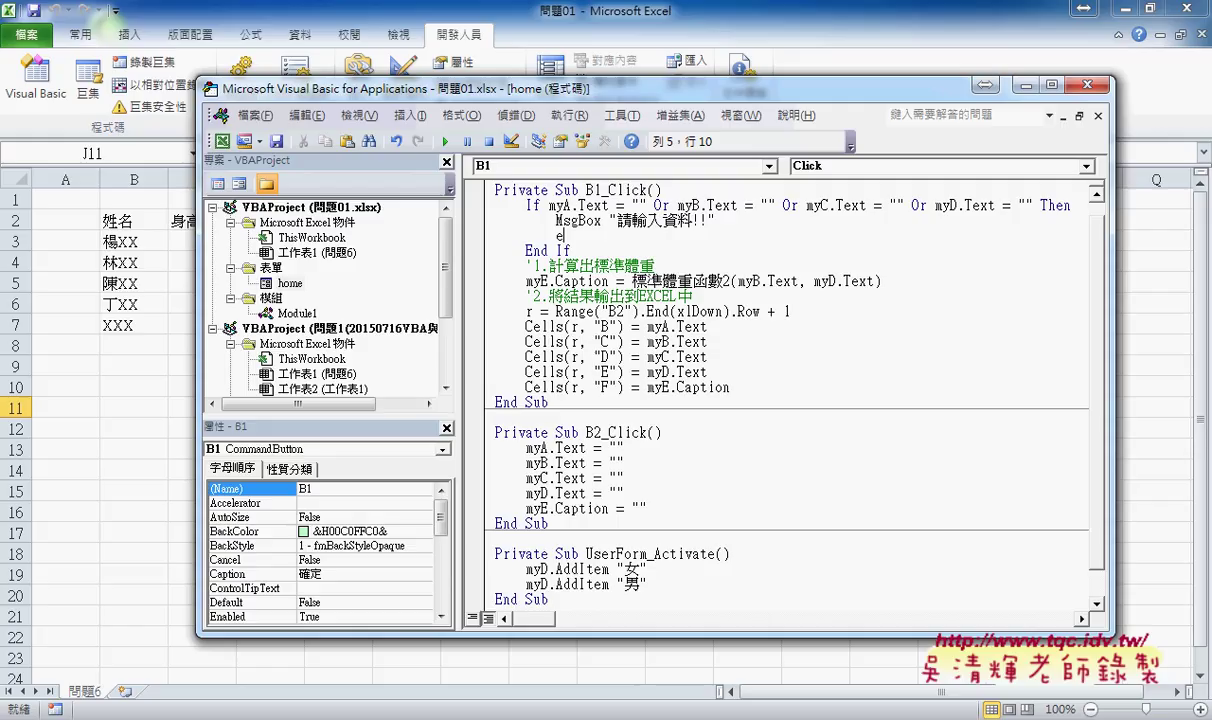
Step: Finish the Exit Sub line under the MsgBox warning inside the empty-input If block
{"action": "type", "text": "xit "}
{"action": "type", "text": "sub"}
{"action": "left_click", "coordinate": [617, 236]}
{"action": "left_click_drag", "start_coordinate": [617, 237], "coordinate": [556, 237]}
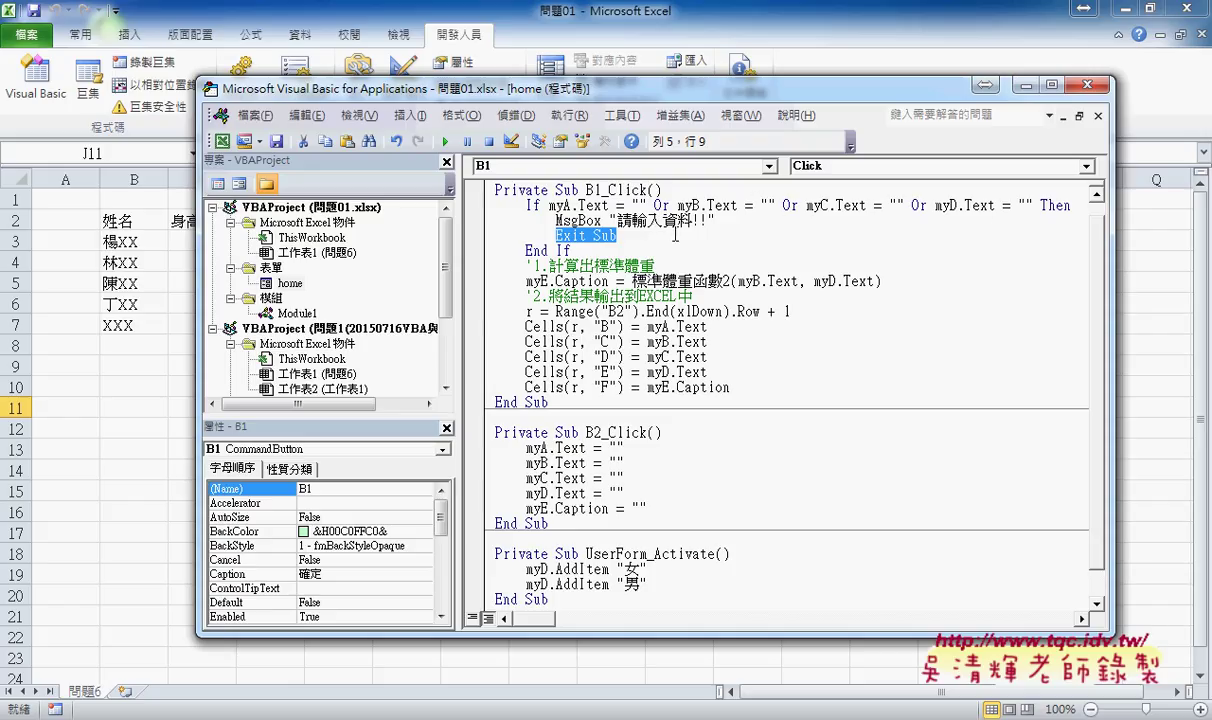
Step: Highlight the MsgBox warning and Exit Sub lines to review the early-exit logic
{"action": "left_click_drag", "start_coordinate": [556, 221], "coordinate": [715, 222]}
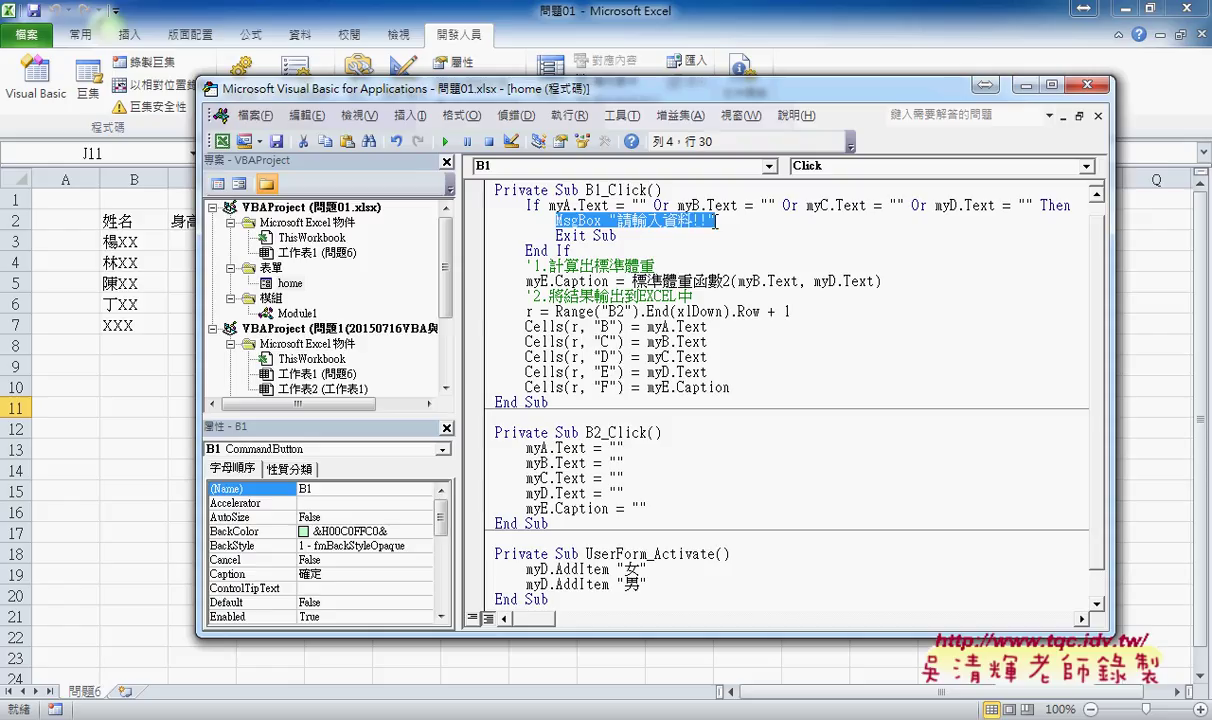
{"action": "left_click_drag", "start_coordinate": [616, 236], "coordinate": [555, 236]}
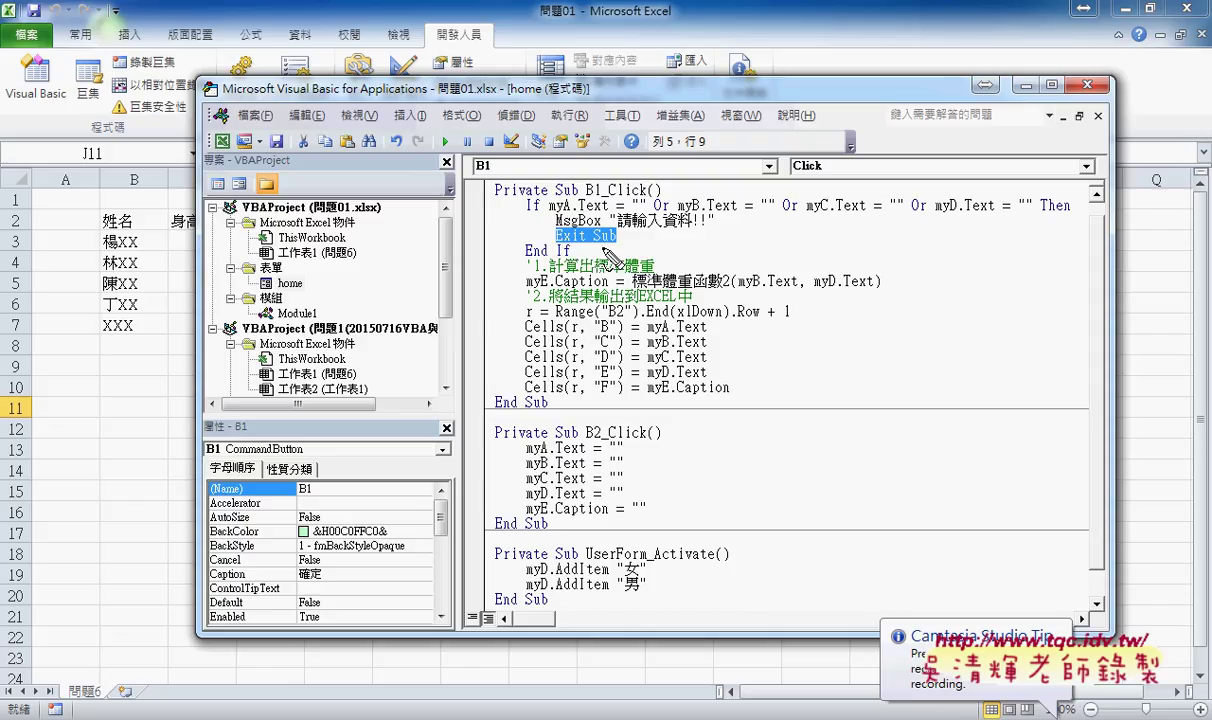
{"action": "left_click_drag", "start_coordinate": [604, 250], "coordinate": [450, 310]}
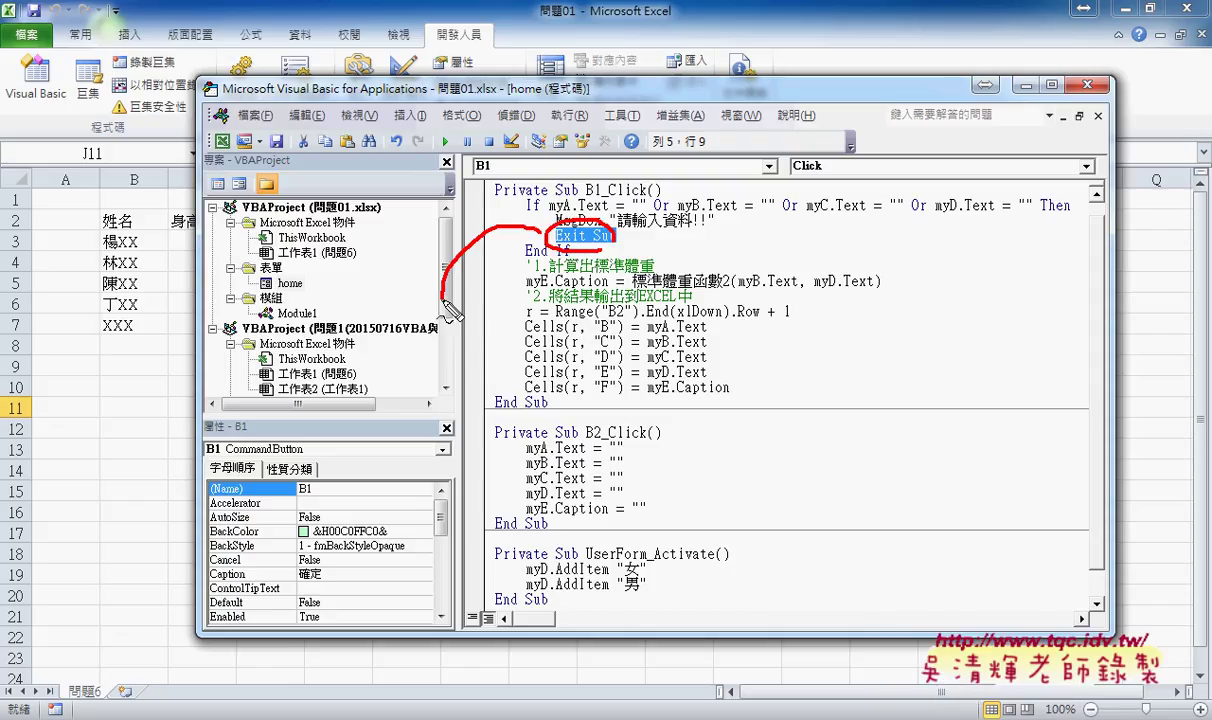
{"action": "left_click_drag", "start_coordinate": [450, 310], "coordinate": [466, 408]}
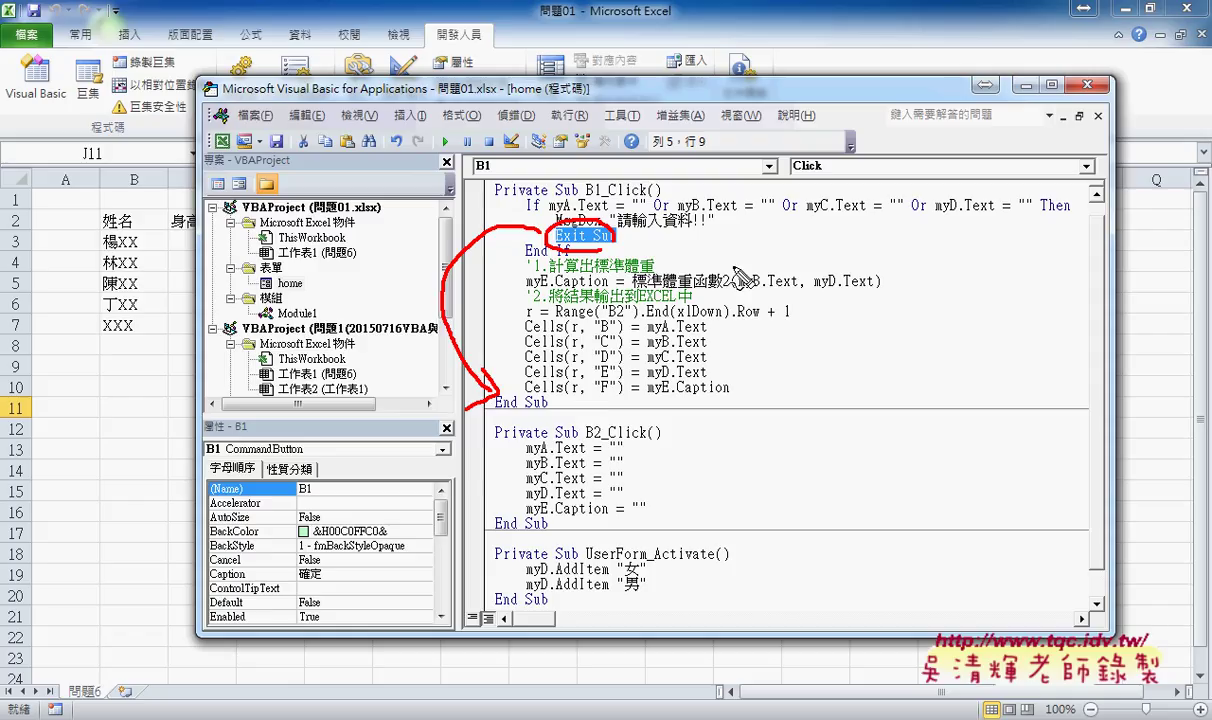
{"action": "left_click_drag", "start_coordinate": [628, 240], "coordinate": [646, 238]}
{"action": "key", "text": "Escape"}
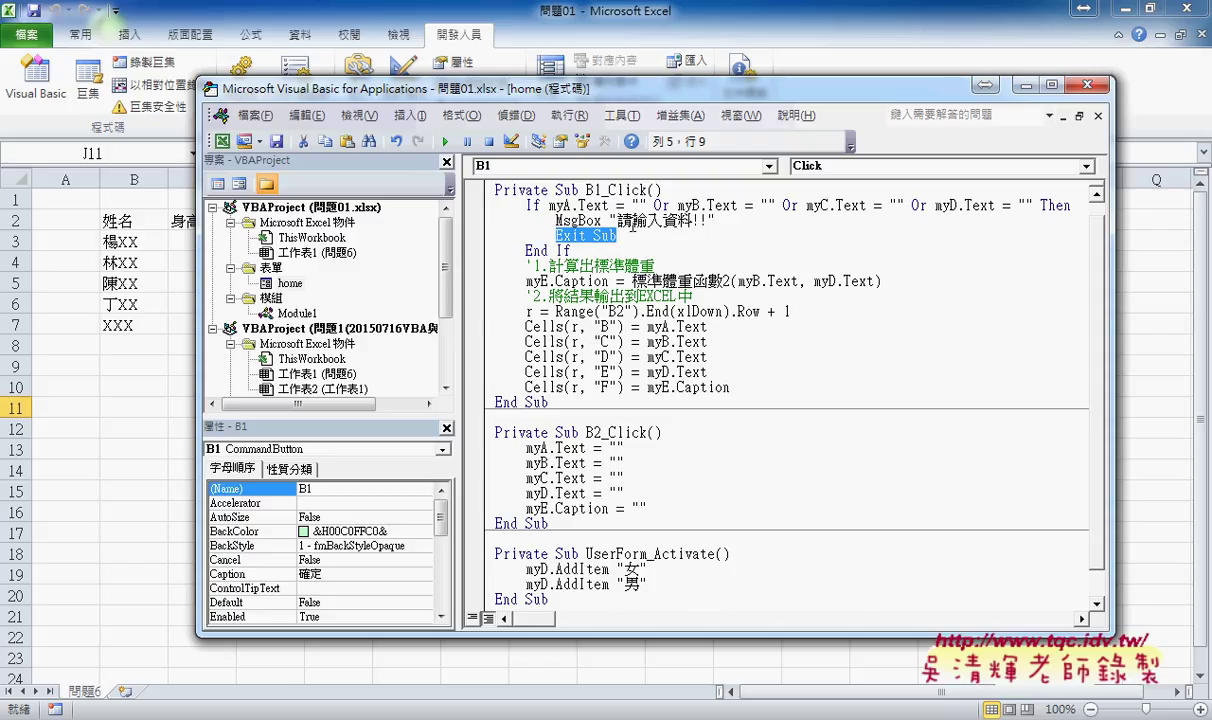
Step: Run the form, submit it with all fields empty, and dismiss the 請輸入資料!! warning
{"action": "left_click", "coordinate": [447, 142]}
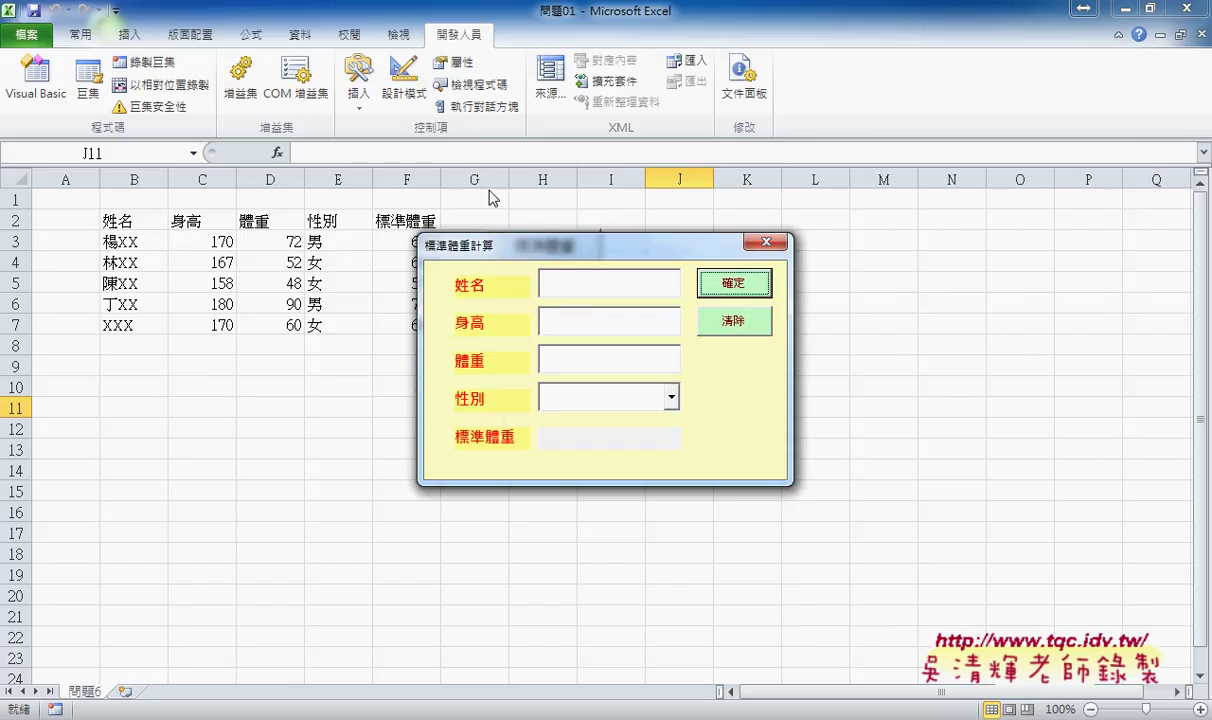
{"action": "left_click", "coordinate": [741, 285]}
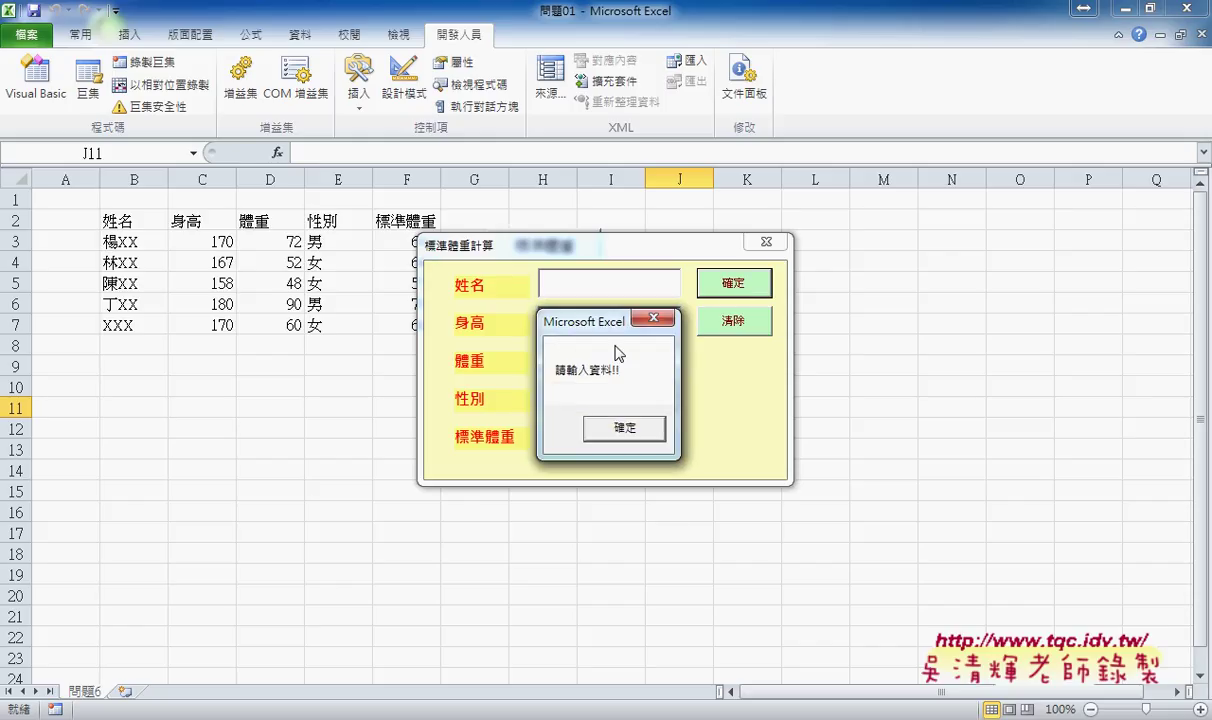
{"action": "left_click_drag", "start_coordinate": [595, 321], "coordinate": [855, 257]}
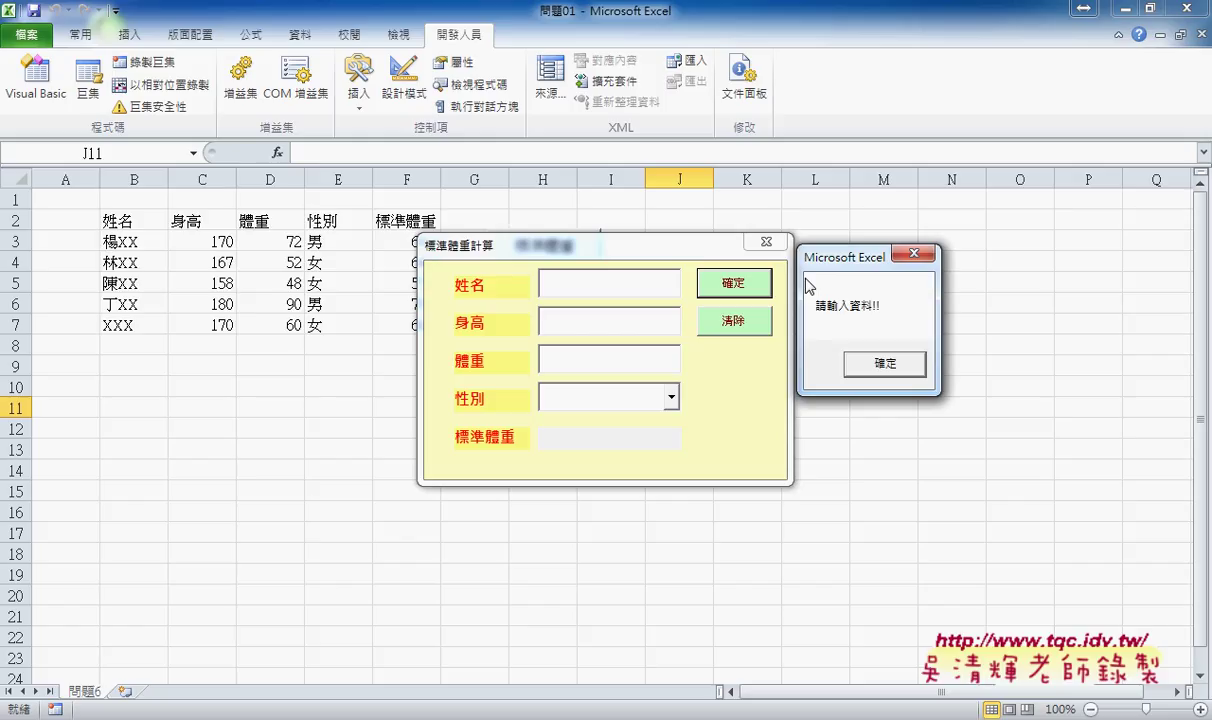
{"action": "left_click", "coordinate": [884, 365]}
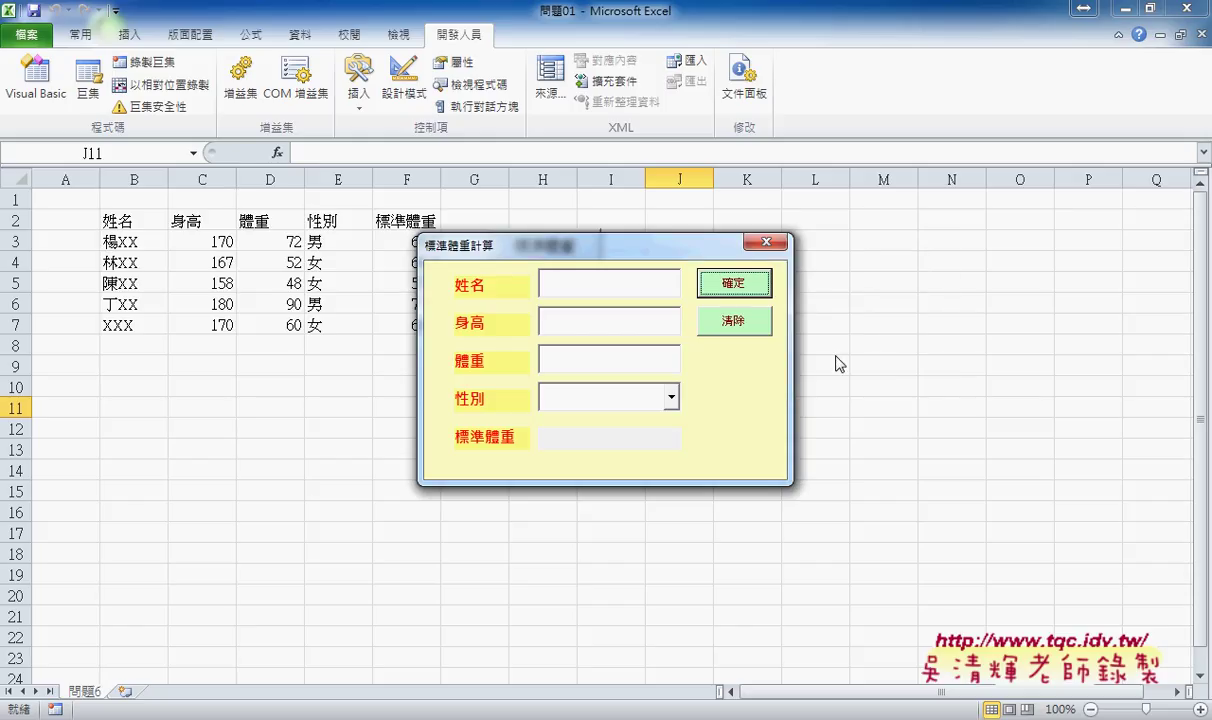
{"action": "left_click", "coordinate": [610, 291]}
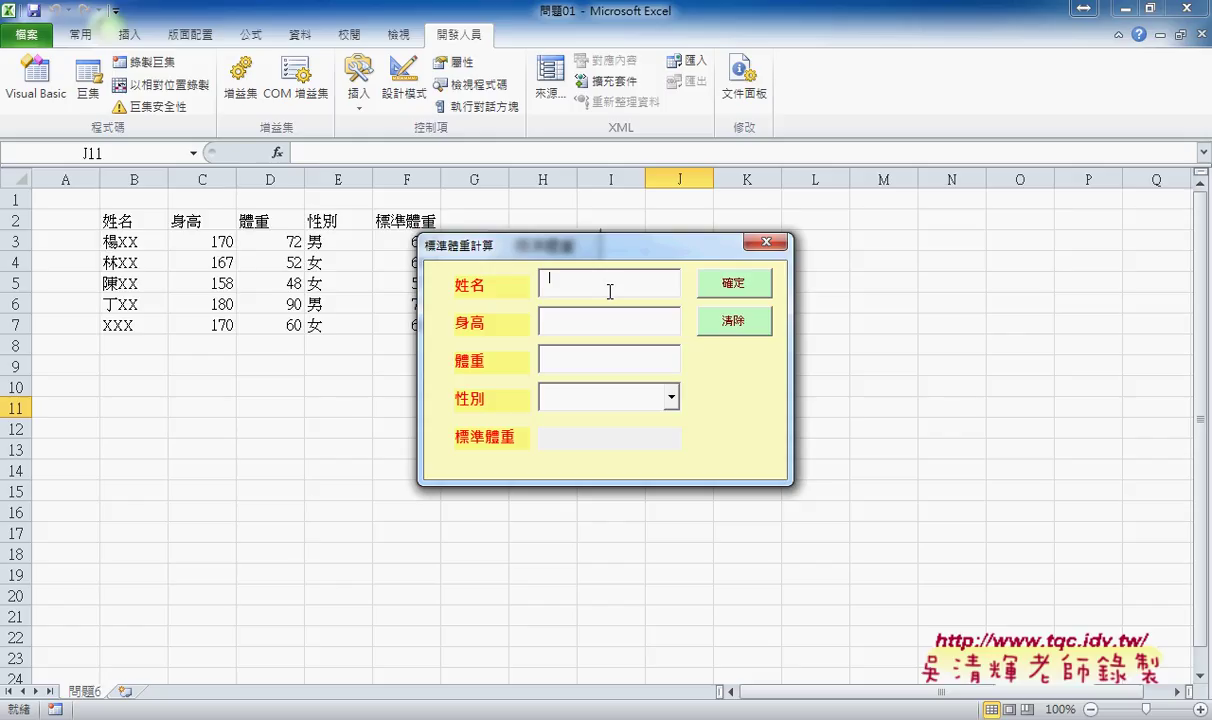
Step: Fill in name XXX, height 一百八, weight 60 and gender 女, then submit the form
{"action": "type", "text": "XXX"}
{"action": "key", "text": "Tab"}
{"action": "type", "text": "1"}
{"action": "type", "text": "70"}
{"action": "type", "text": "0"}
{"action": "type", "text": "0"}
{"action": "key", "text": "Return"}
{"action": "left_click_drag", "start_coordinate": [548, 316], "coordinate": [630, 330]}
{"action": "left_click", "coordinate": [630, 330]}
{"action": "type", "text": "60"}
{"action": "type", "text": "女"}
{"action": "left_click", "coordinate": [725, 285]}
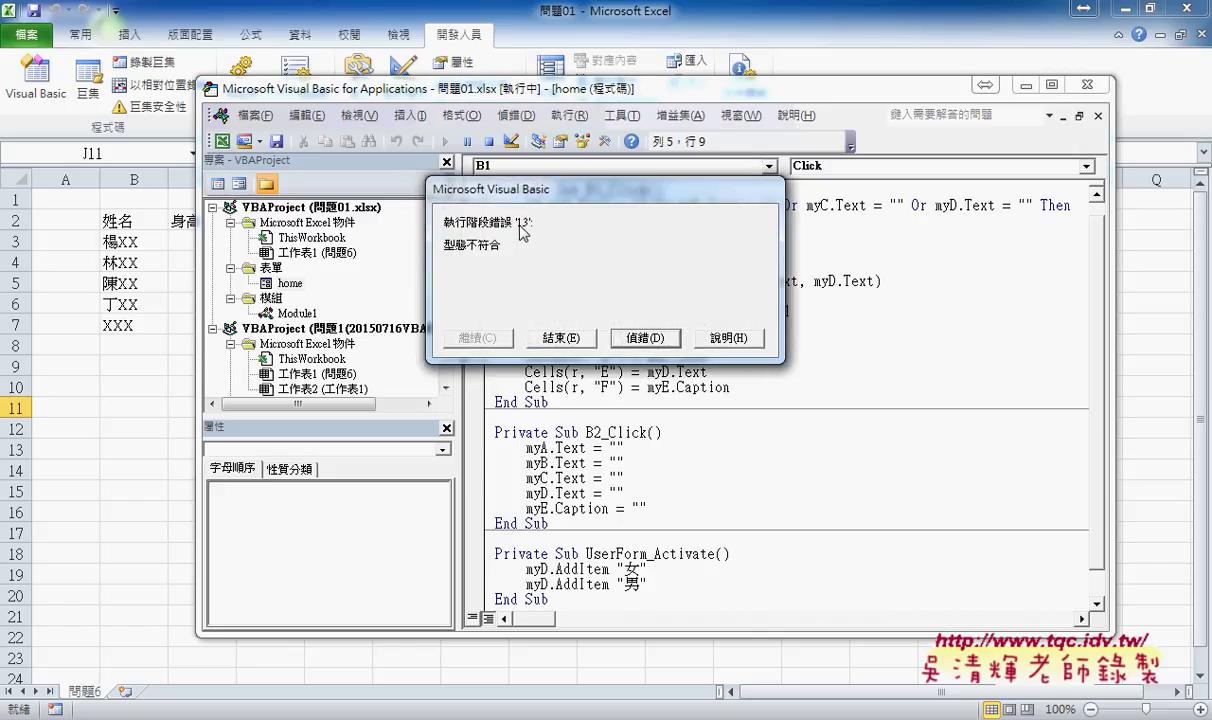
Step: Trace the type-mismatch error to the 身高 line in 標準體重函數2, then reset the run
{"action": "left_click", "coordinate": [645, 337]}
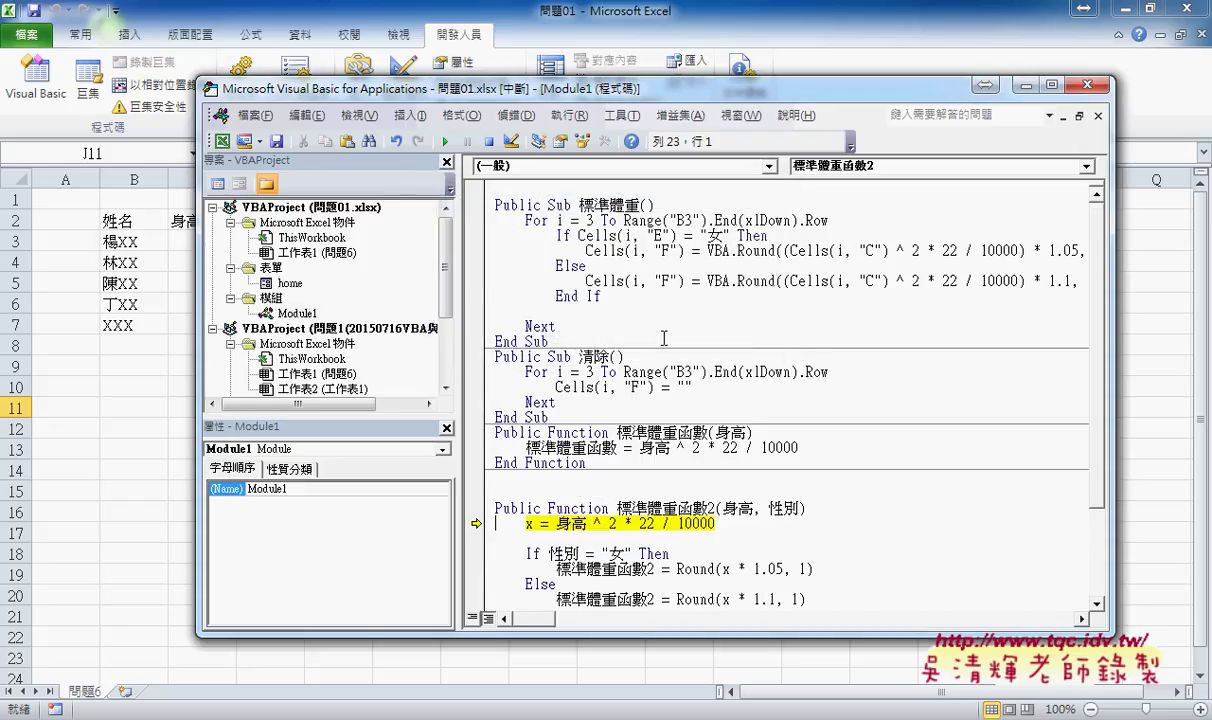
{"action": "mouse_move", "coordinate": [565, 522]}
{"action": "left_click", "coordinate": [488, 141]}
Step: Open the 確定 button's B1_Click code and select its If…End If empty-input block
{"action": "double_click", "coordinate": [782, 208]}
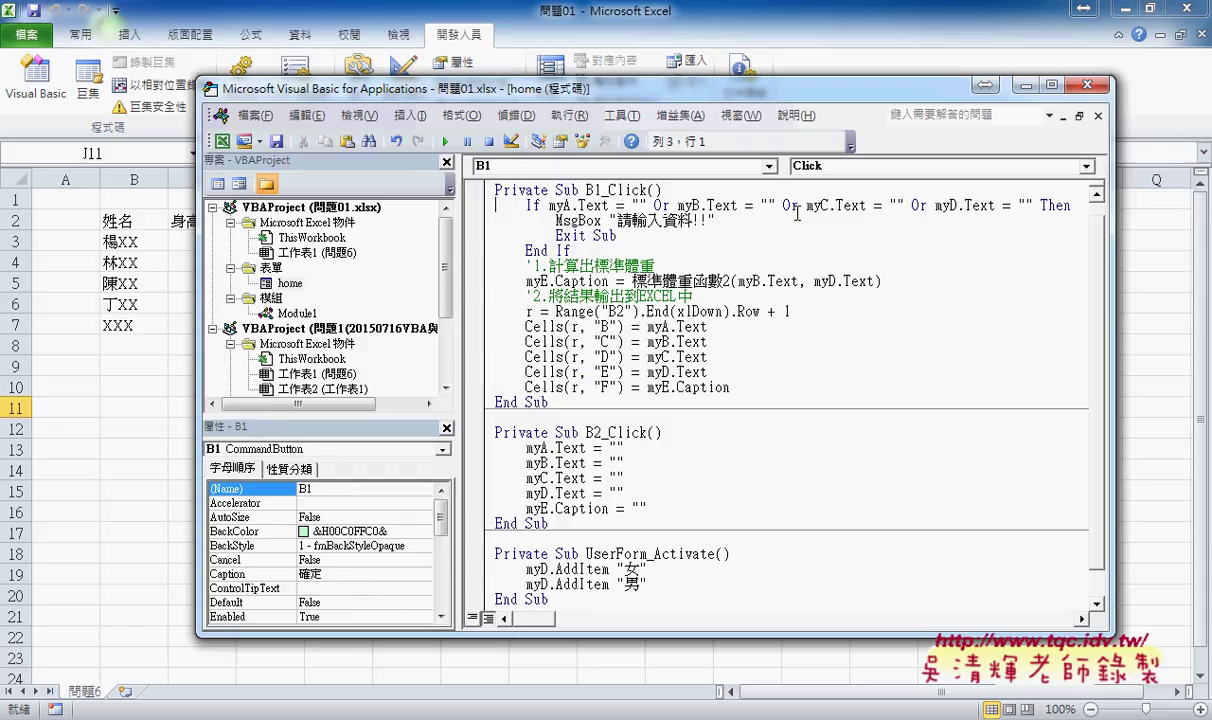
{"action": "double_click", "coordinate": [561, 250]}
{"action": "left_click_drag", "start_coordinate": [571, 250], "coordinate": [470, 205]}
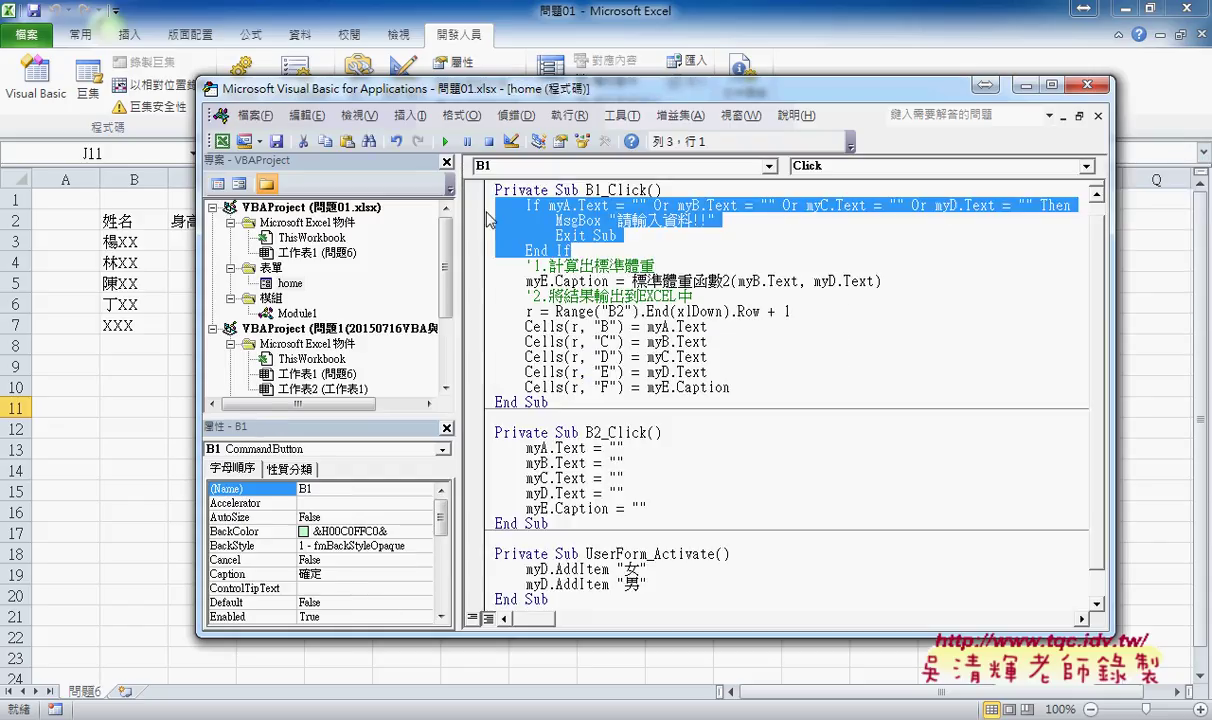
Step: Add the comment '判斷有無輸入資料 on a new line under the Sub header
{"action": "left_click", "coordinate": [680, 190]}
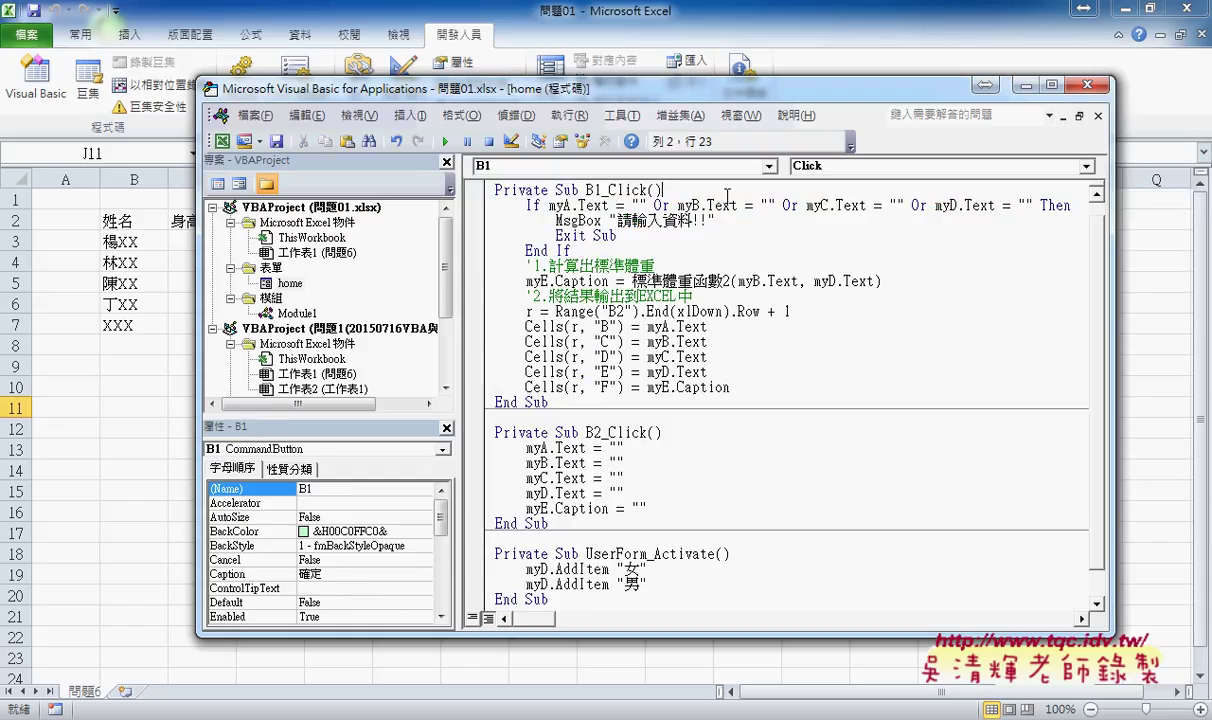
{"action": "key", "text": "Return"}
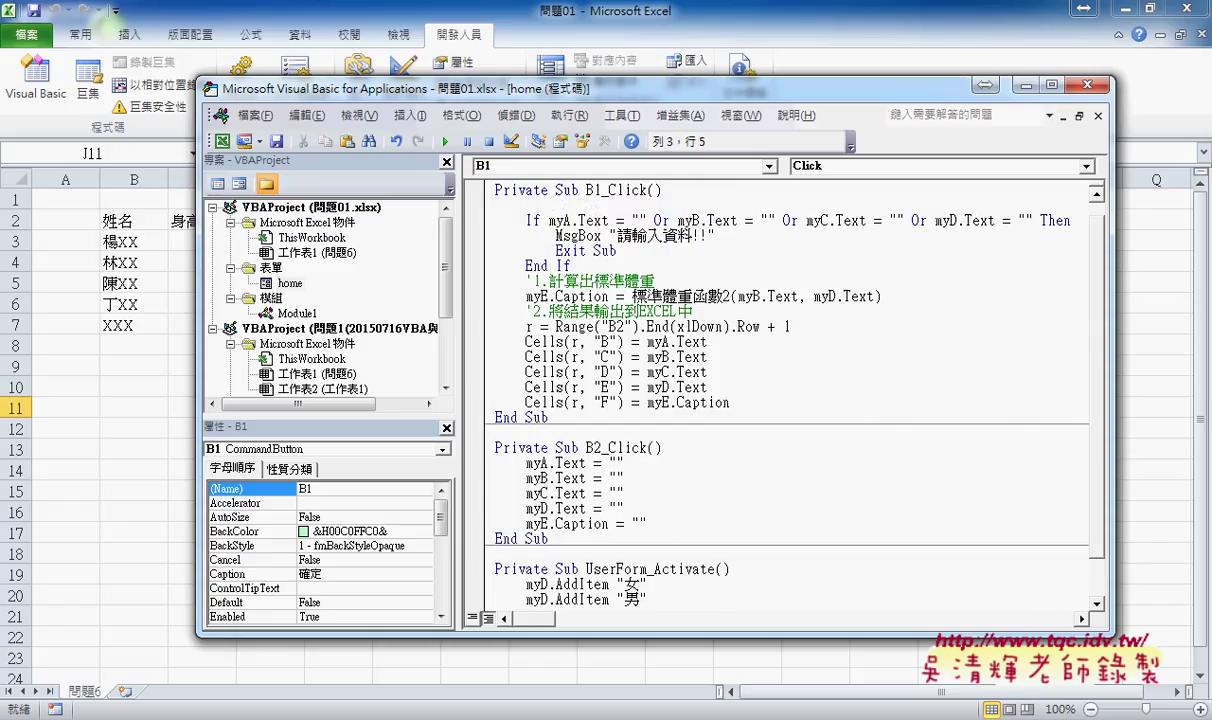
{"action": "key", "text": "Tab"}
{"action": "type", "text": "方"}
{"action": "type", "text": "'"}
{"action": "type", "text": "ㄆ"}
{"action": "type", "text": "盼端有無"}
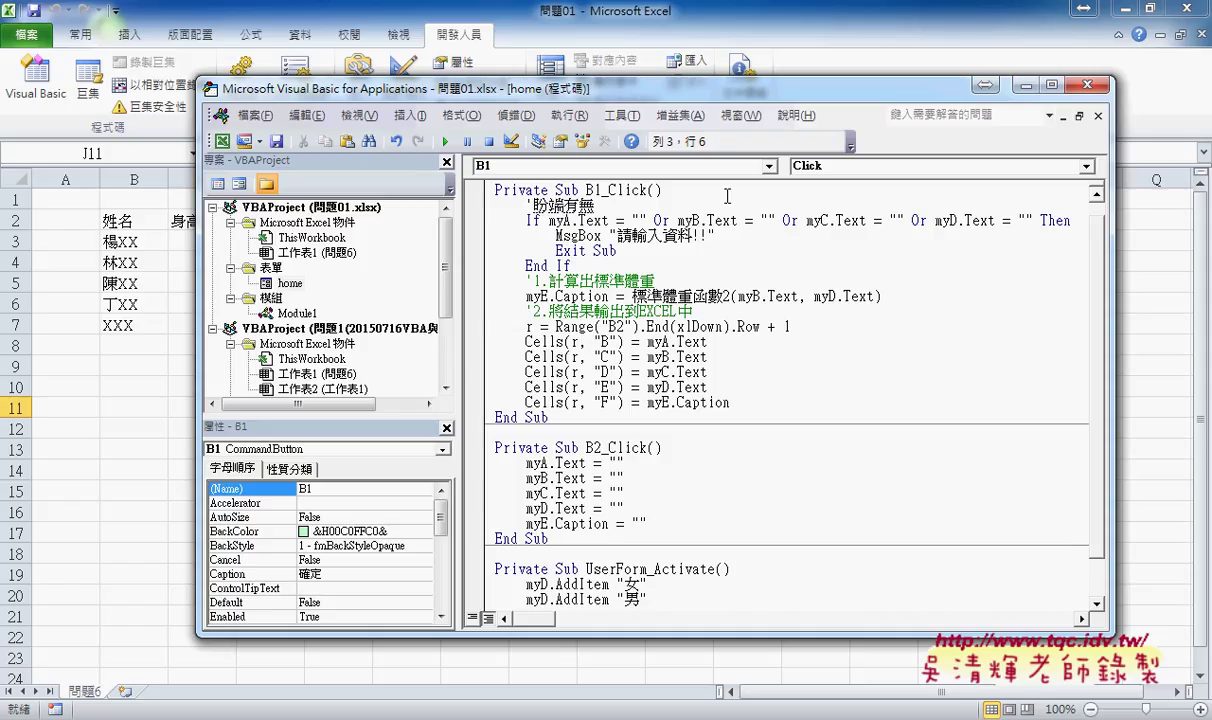
{"action": "type", "text": "輸入ㄗ"}
{"action": "type", "text": "資ㄌㄧㄠ"}
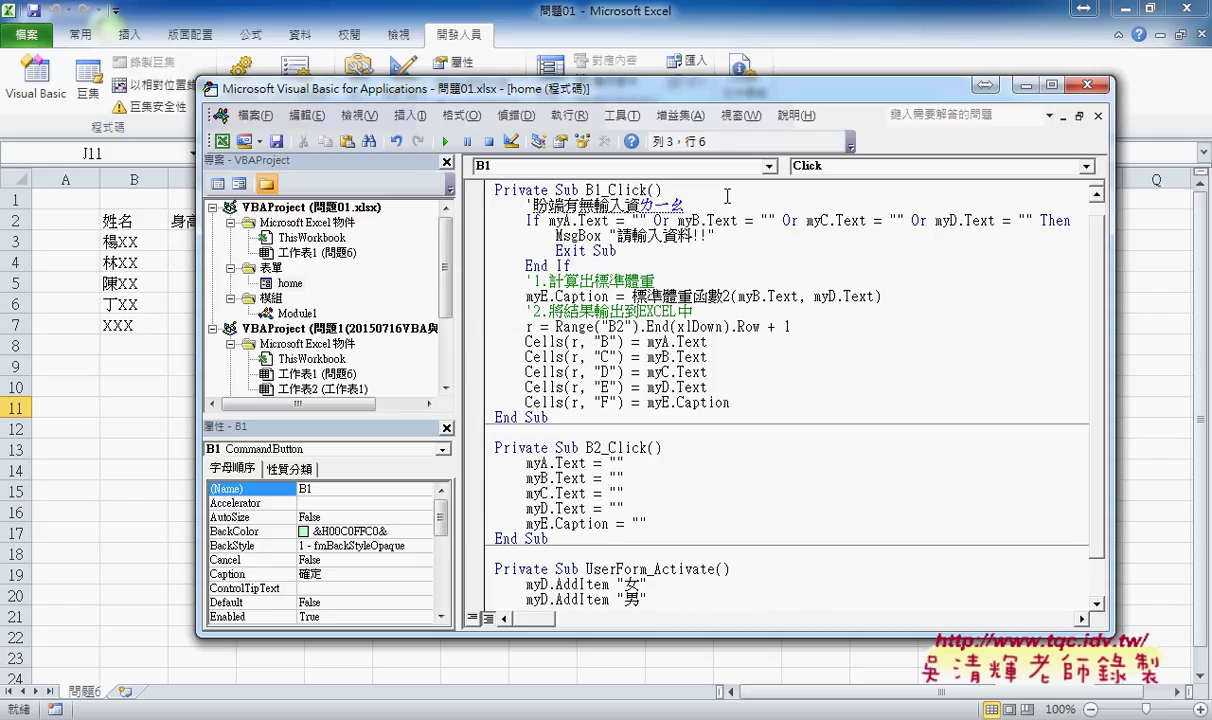
{"action": "type", "text": "料"}
{"action": "key", "text": "Left"}
{"action": "key", "text": "Left"}
{"action": "key", "text": "Left"}
{"action": "type", "text": "ㄉㄨㄢ"}
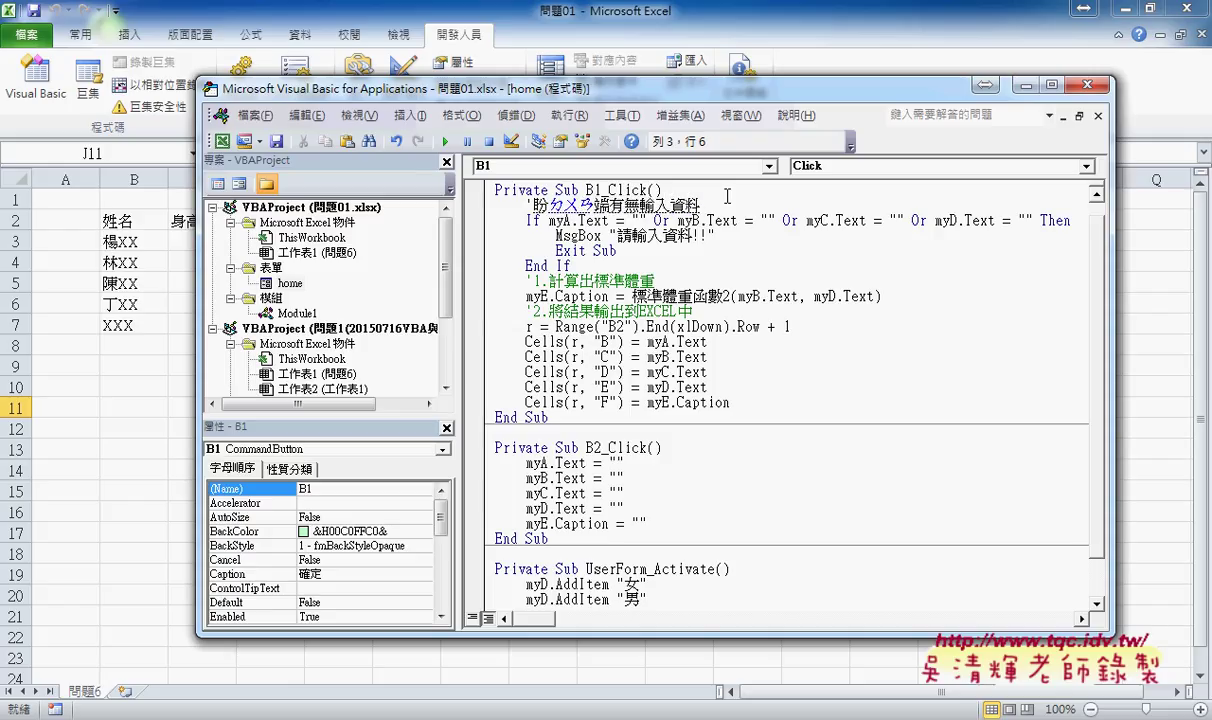
{"action": "type", "text": "4"}
{"action": "key", "text": "Return"}
Step: Insert blank lines below End If for the next check
{"action": "key", "text": "Down"}
{"action": "key", "text": "Down"}
{"action": "key", "text": "Down"}
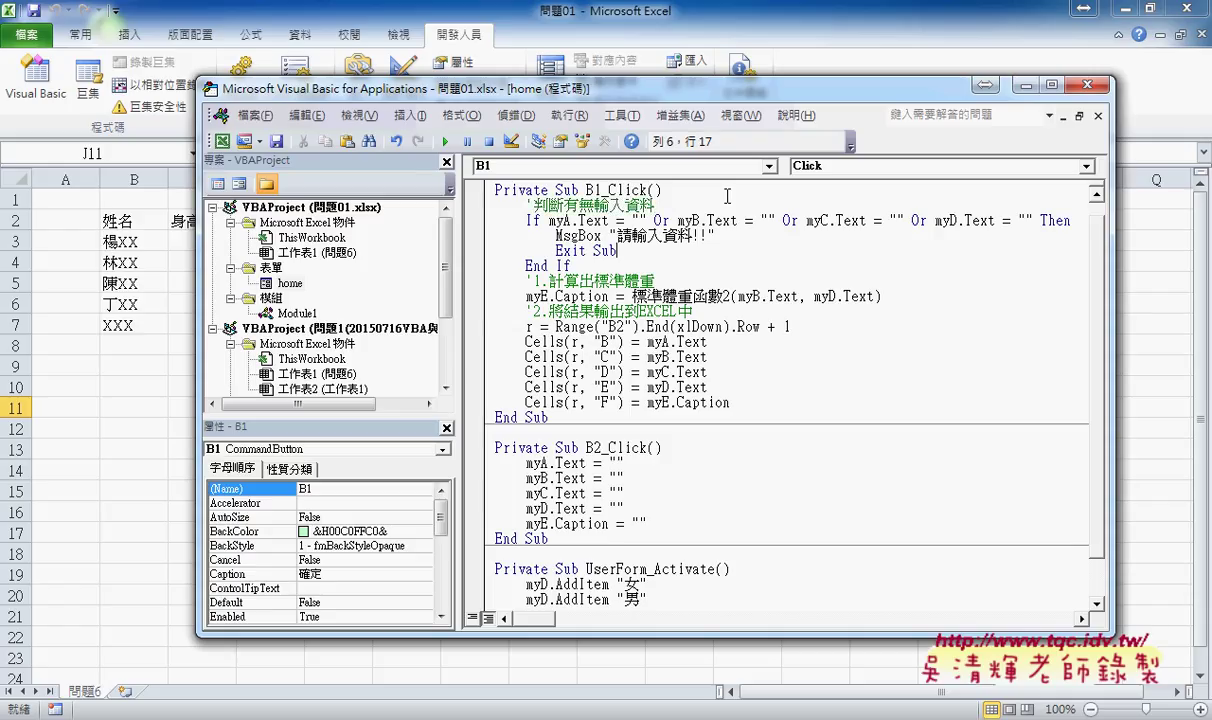
{"action": "key", "text": "Down"}
{"action": "key", "text": "Return"}
{"action": "key", "text": "Return"}
{"action": "key", "text": "Up"}
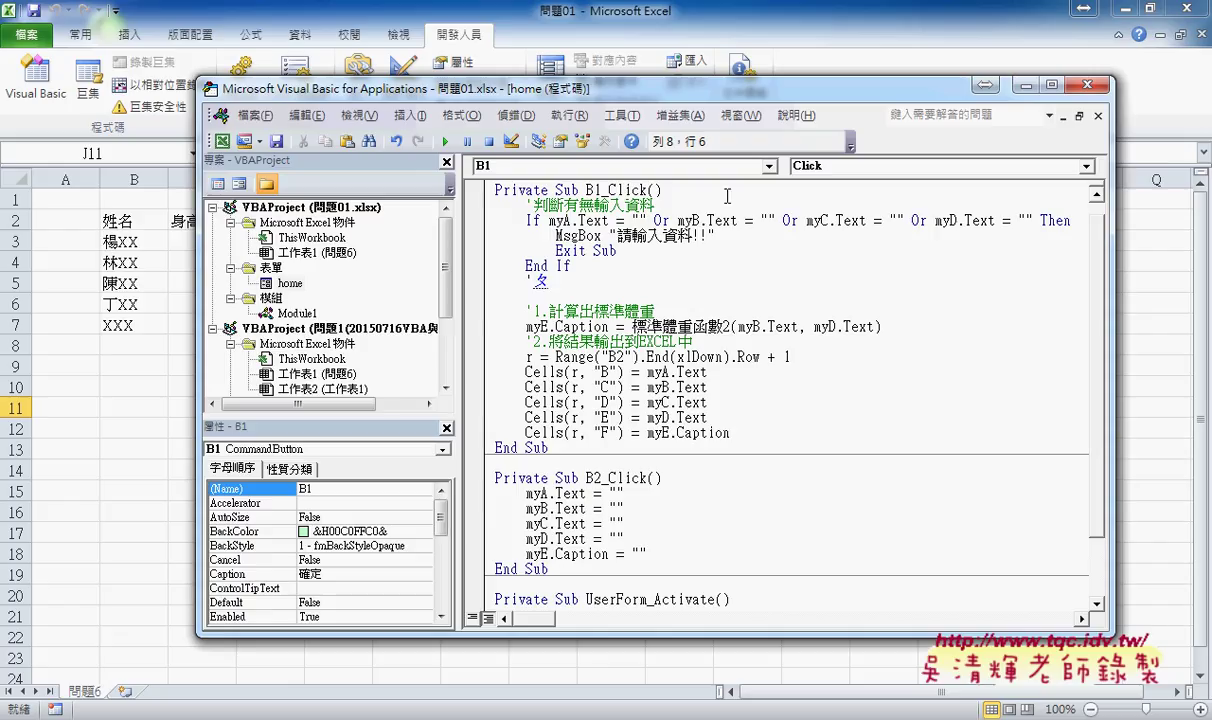
Step: Type the comment '判斷是否為數字 below End If and add a blank line under it
{"action": "type", "text": "判斷"}
{"action": "type", "text": "是ㄈ"}
{"action": "type", "text": "否"}
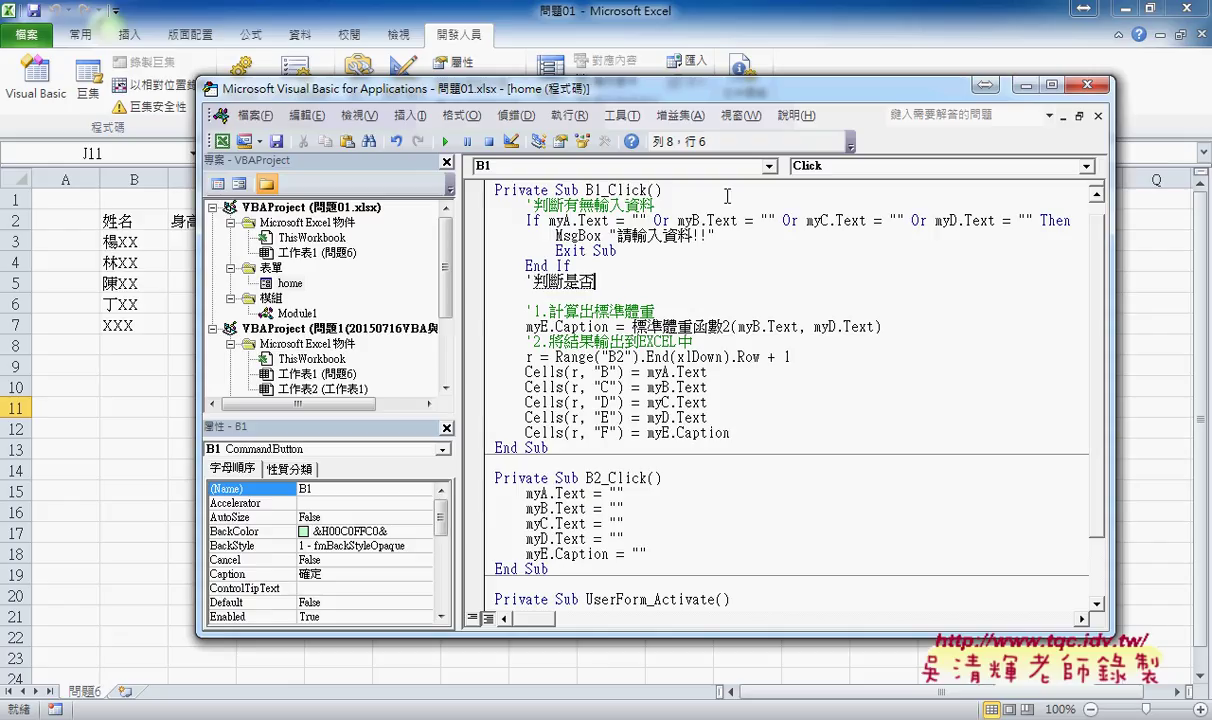
{"action": "type", "text": "為數"}
{"action": "type", "text": "字"}
{"action": "key", "text": "Return"}
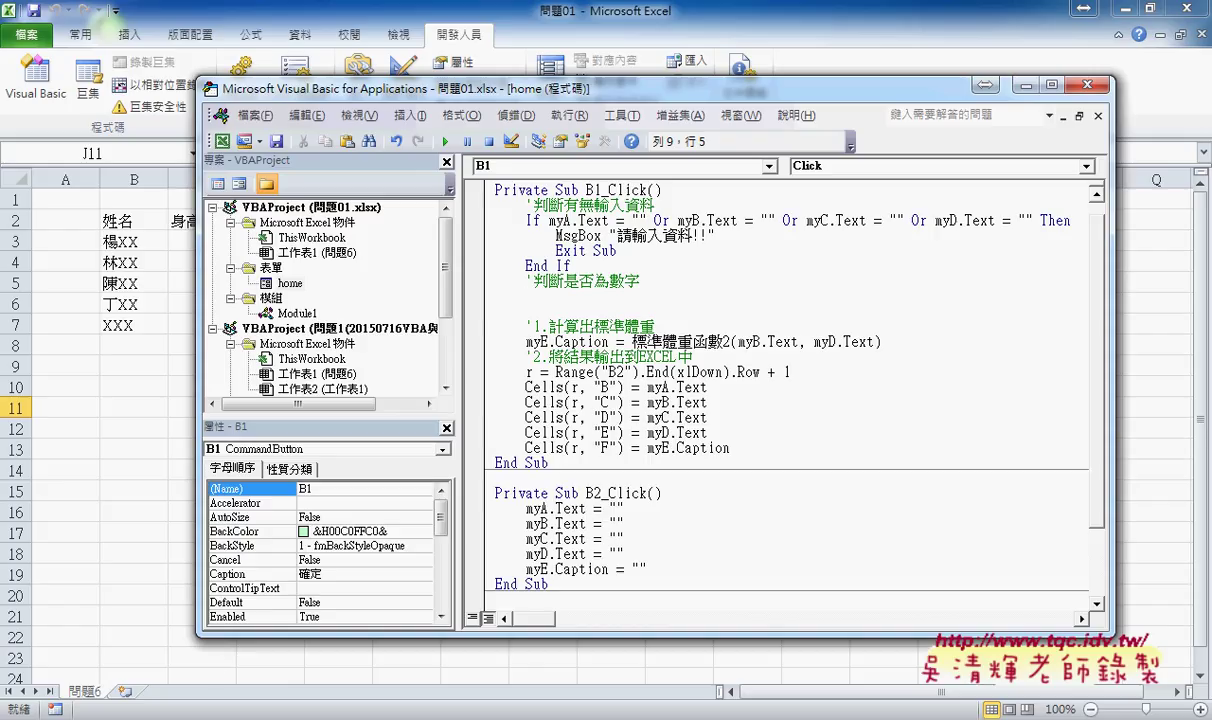
{"action": "left_click", "coordinate": [195, 648]}
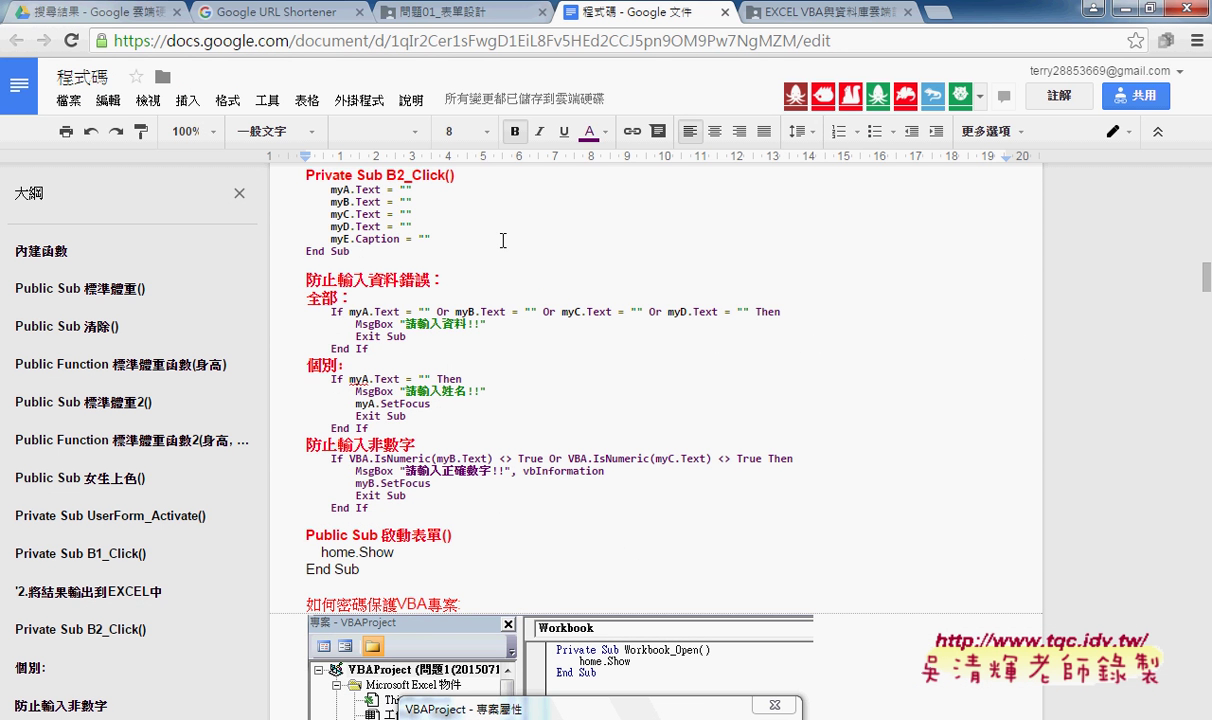
Step: Highlight the IsNumeric test on myB.Text and myC.Text in the 防止輸入非數字 snippet
{"action": "mouse_move", "coordinate": [306, 444]}
{"action": "left_mouse_down"}
{"action": "mouse_move", "coordinate": [414, 443]}
{"action": "mouse_move", "coordinate": [374, 459]}
{"action": "left_mouse_up"}
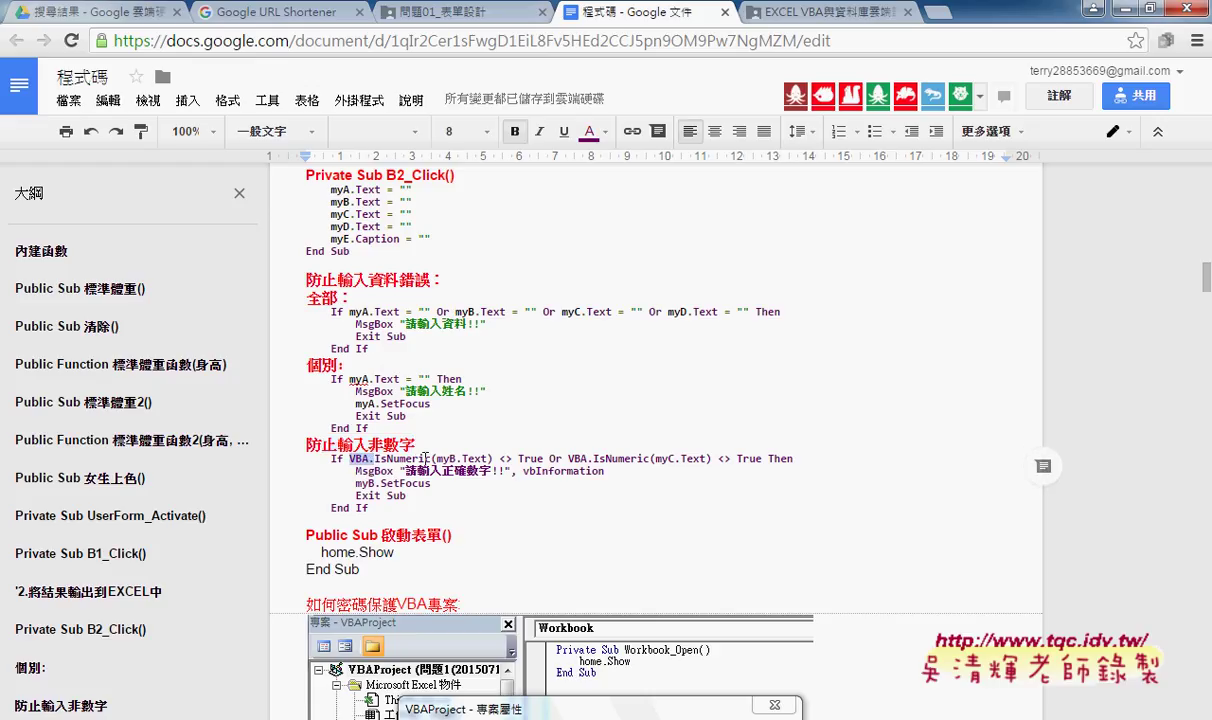
{"action": "left_click_drag", "start_coordinate": [436, 458], "coordinate": [488, 458]}
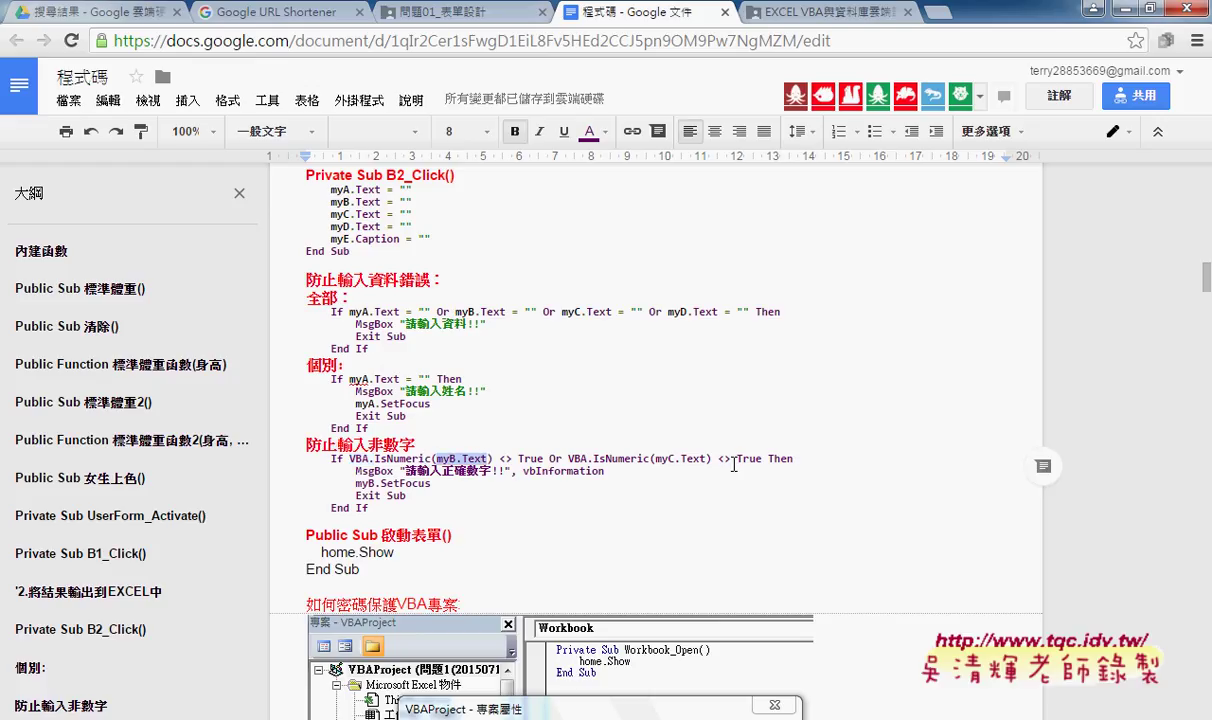
{"action": "left_click_drag", "start_coordinate": [499, 458], "coordinate": [545, 458]}
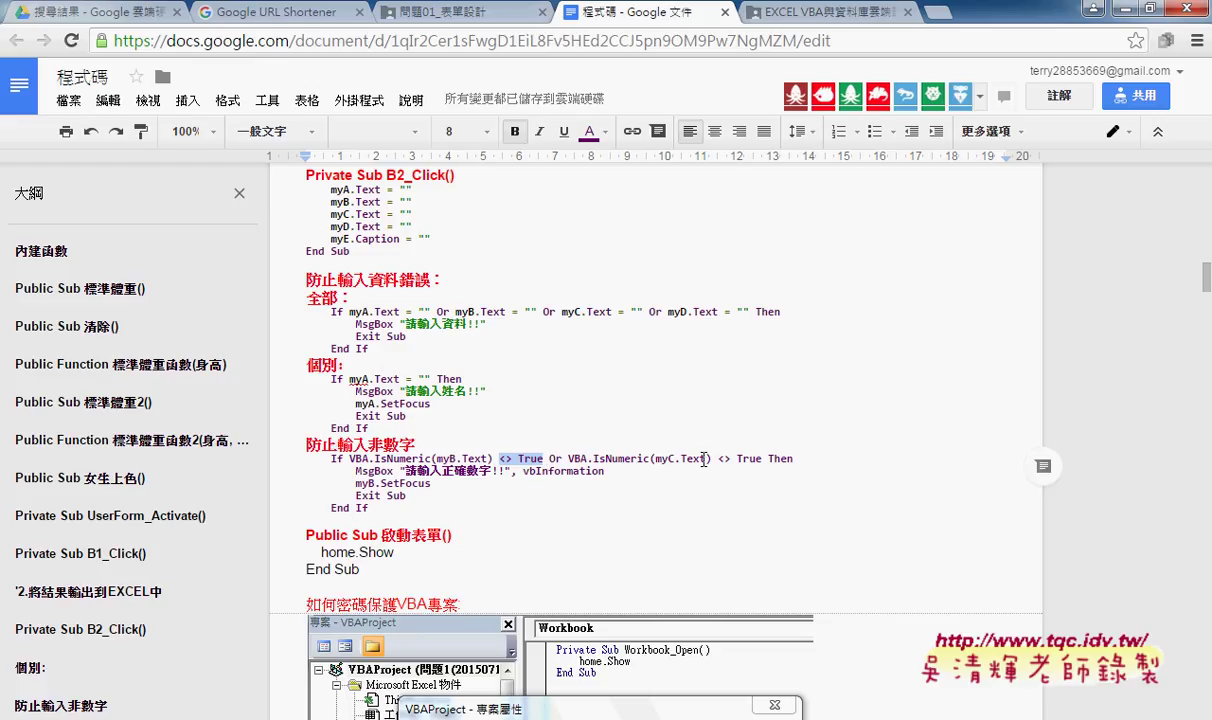
{"action": "left_click_drag", "start_coordinate": [707, 458], "coordinate": [666, 458]}
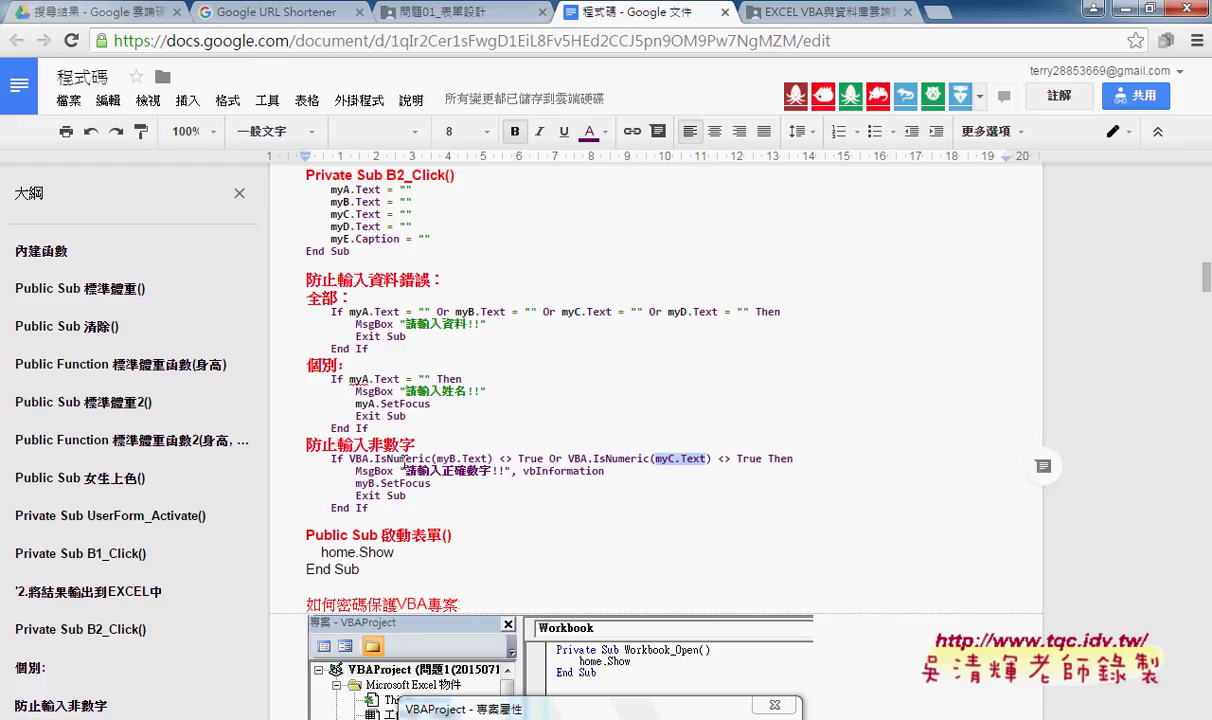
{"action": "left_click", "coordinate": [640, 458]}
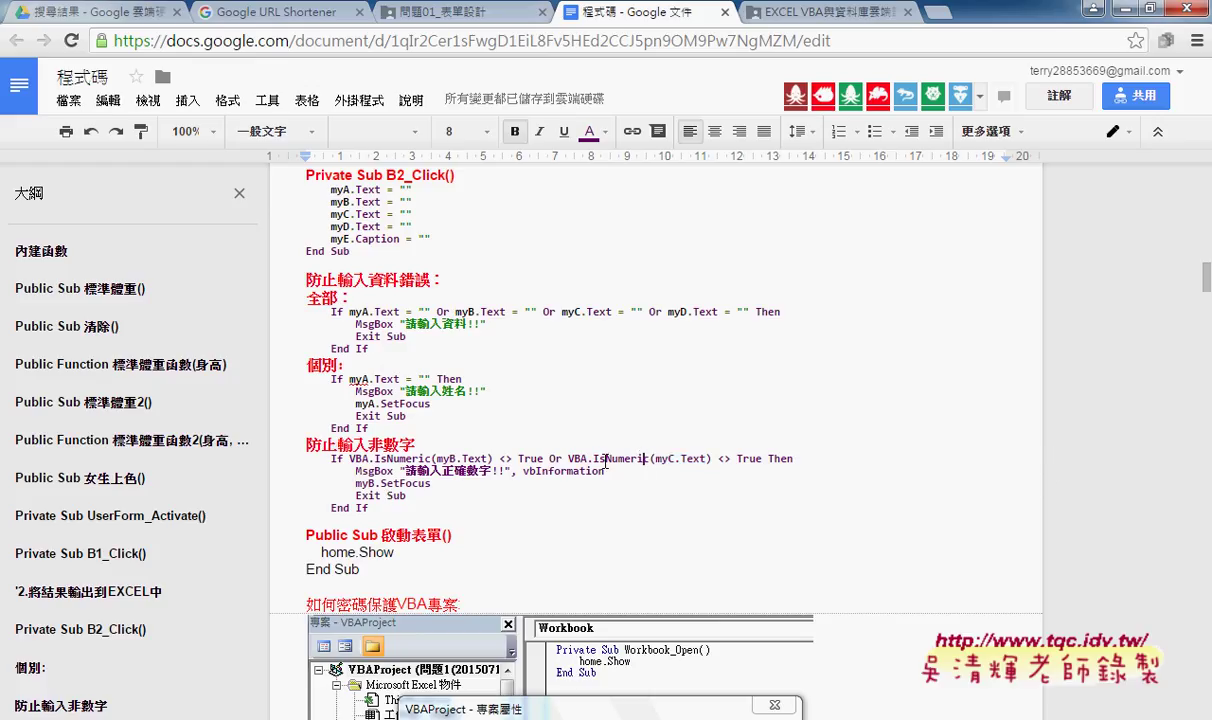